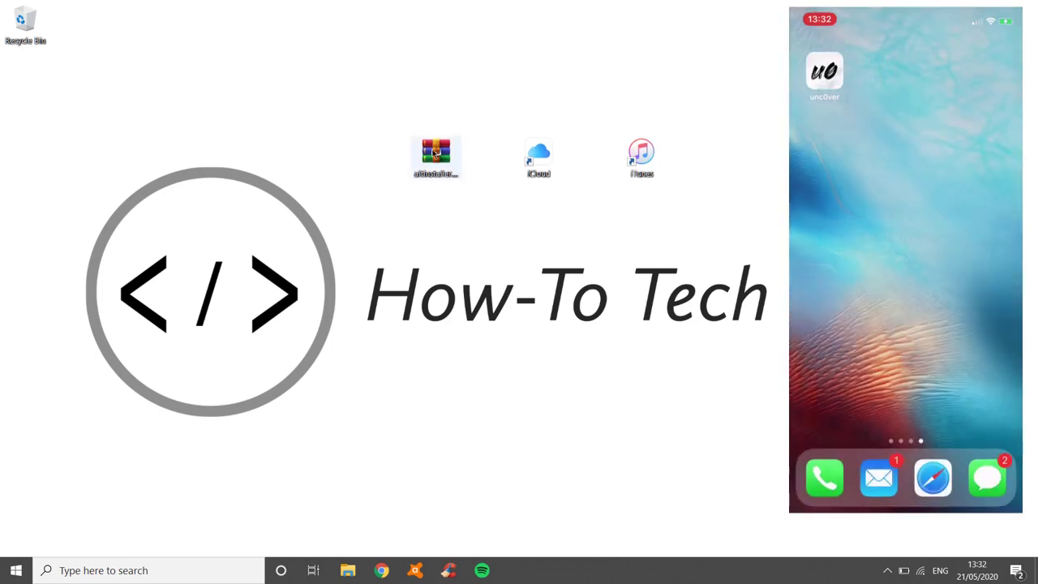
Extract AltInstaller.msi and setup.exe from altinstaller.zip onto the desktop, then close WinRAR
double_click(435, 151)
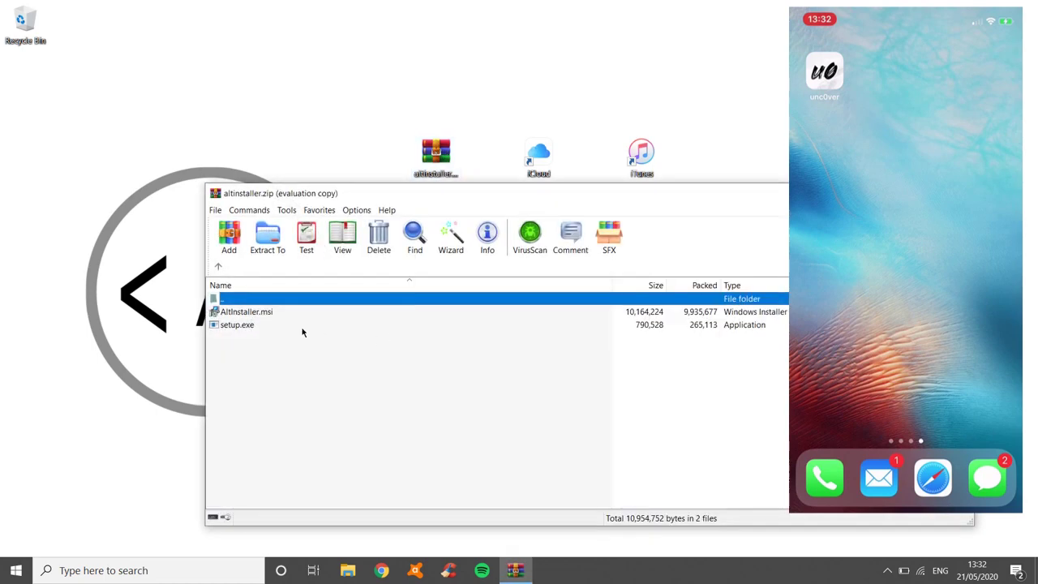
click(237, 324)
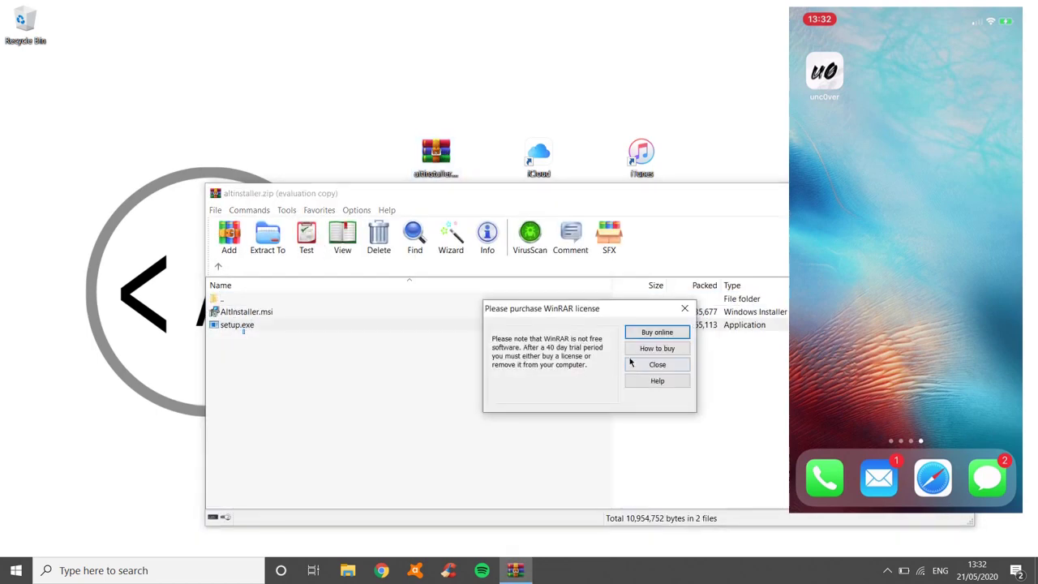
click(632, 363)
click(237, 342)
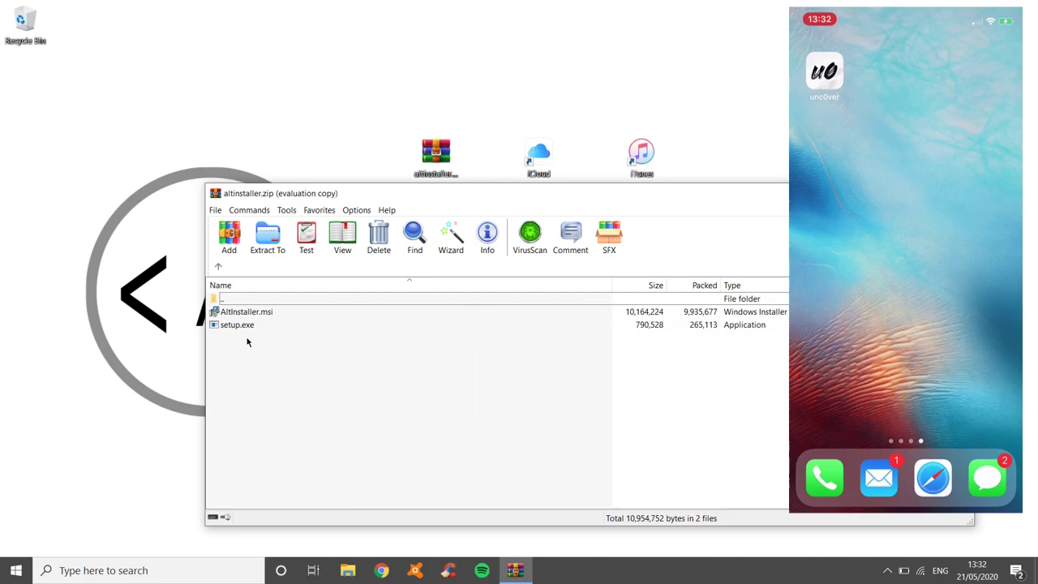
mouse_move(249, 342)
mouse_down()
mouse_move(244, 318)
mouse_move(71, 148)
mouse_up()
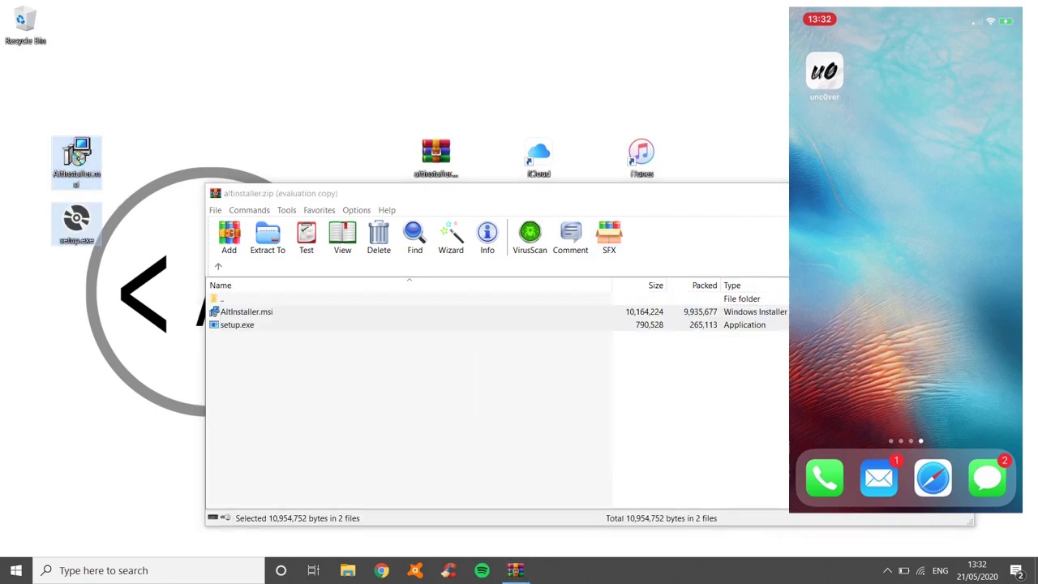
click(956, 193)
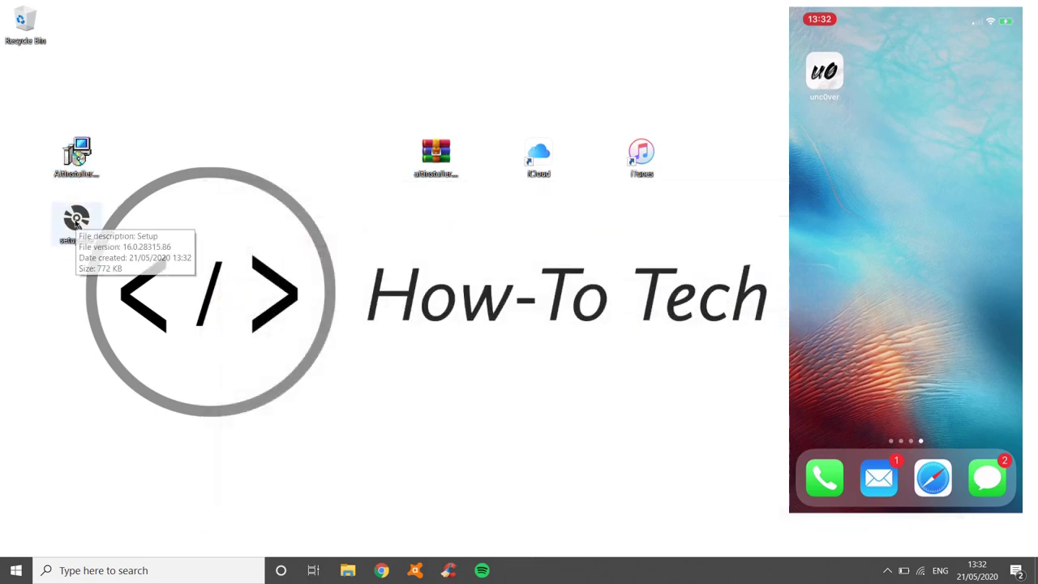
Install AltServer with setup.exe into a folder one level up, closing the installer when done
double_click(77, 219)
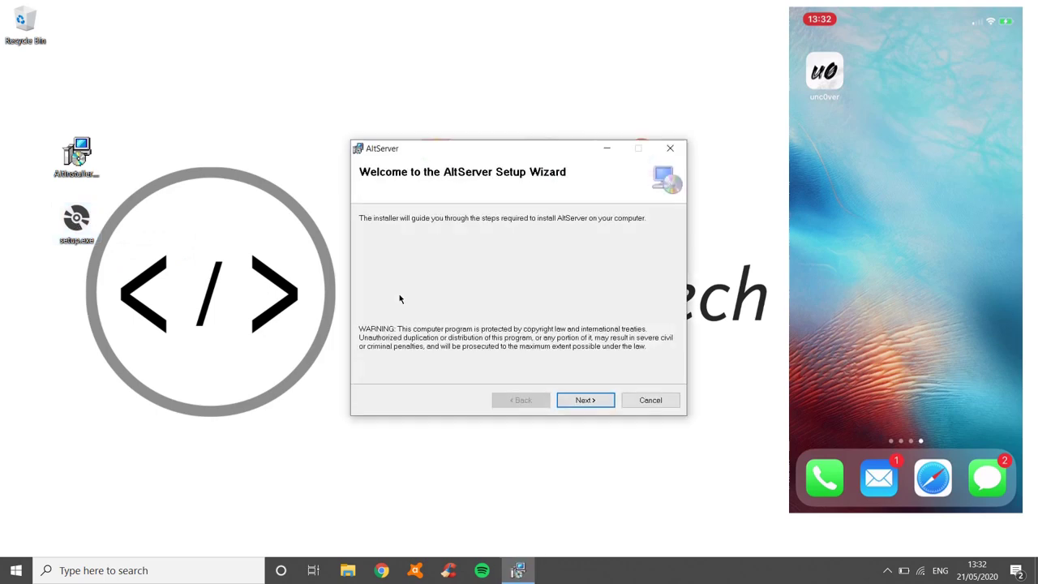
click(578, 400)
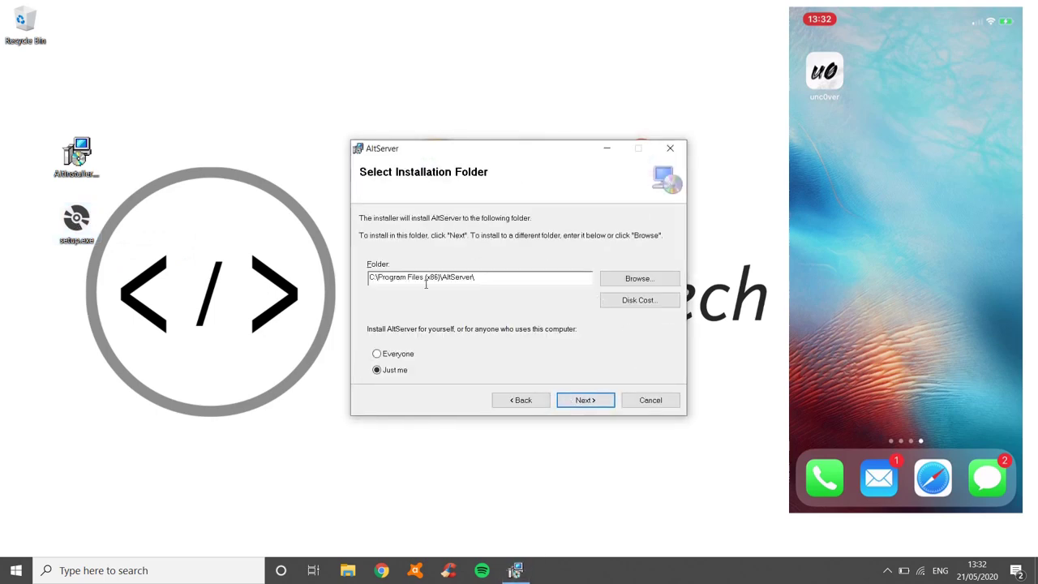
click(646, 279)
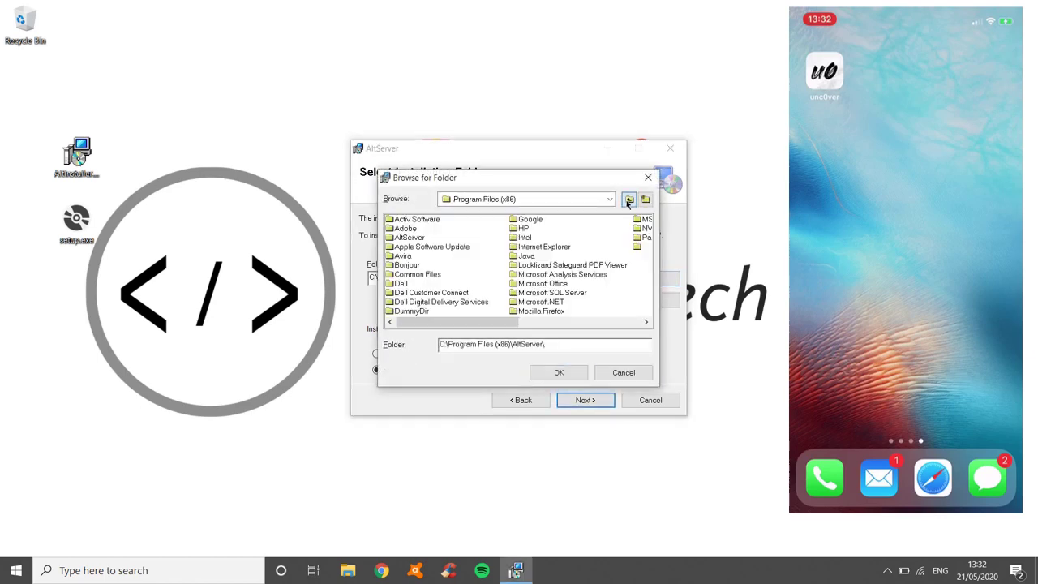
click(628, 199)
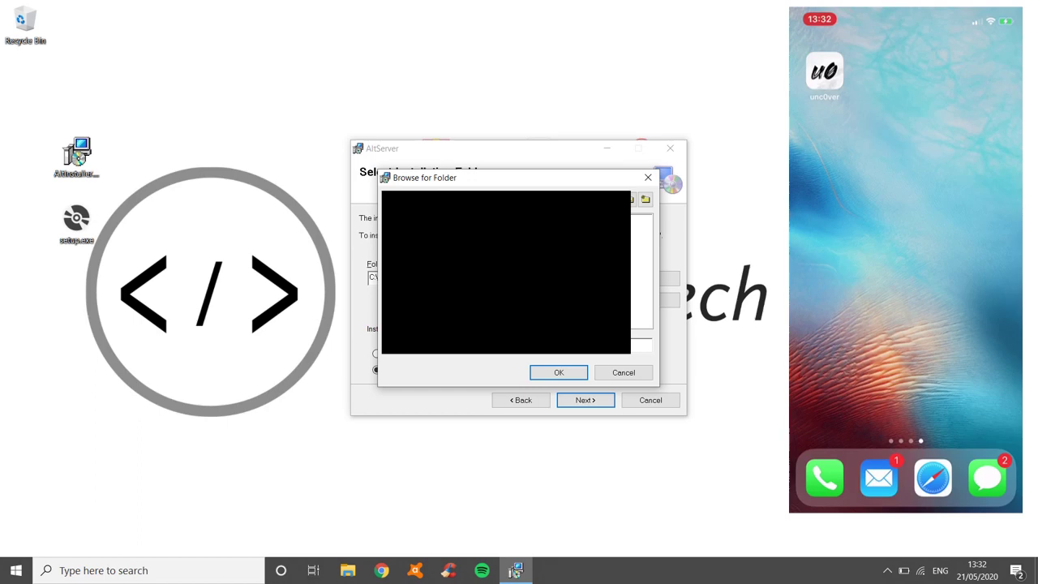
click(556, 373)
click(590, 402)
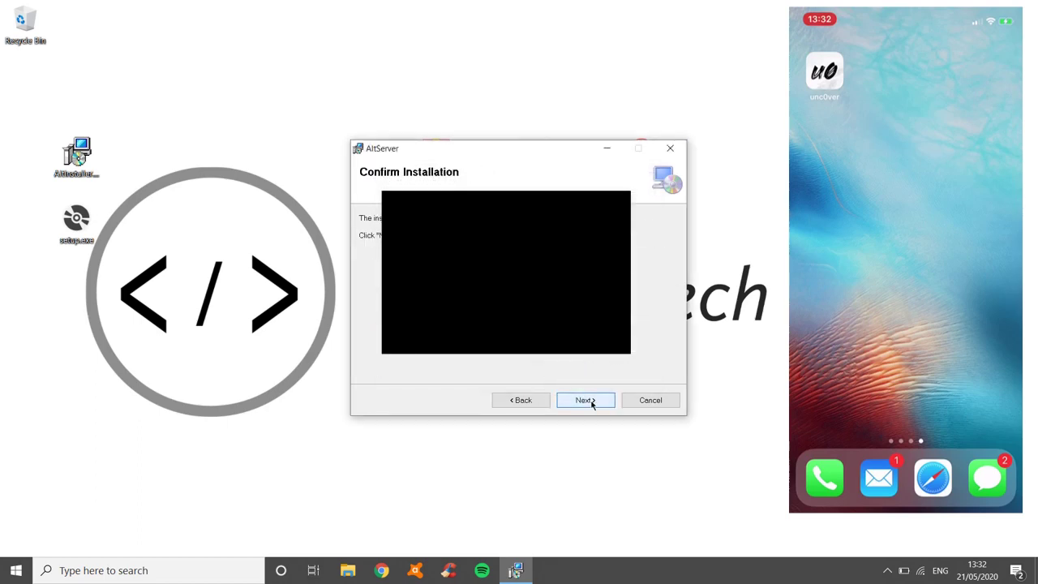
click(592, 402)
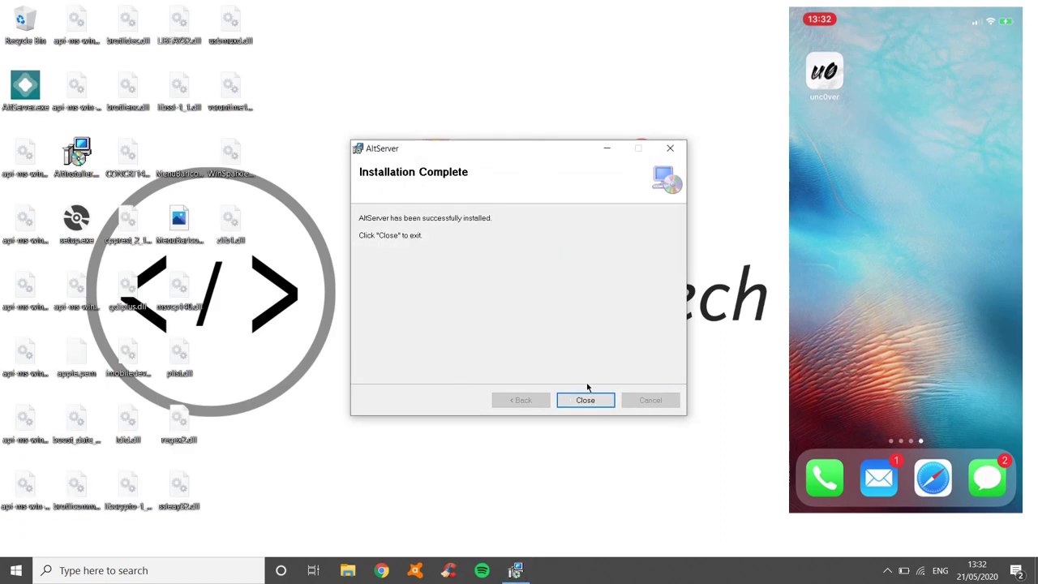
click(586, 400)
Launch AltServer.exe from the desktop using Run as administrator
drag(267, 511, 46, 65)
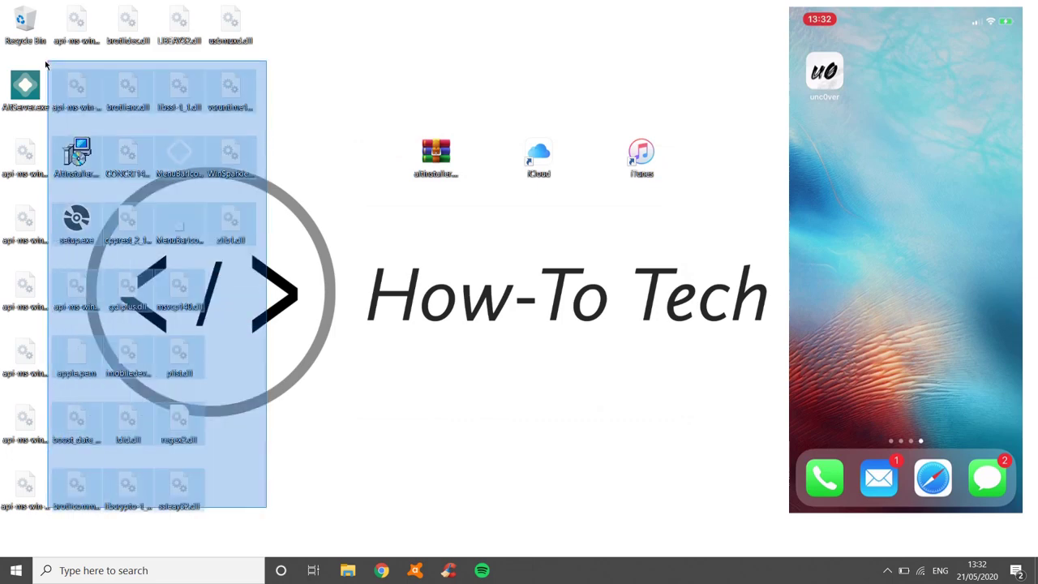
click(278, 312)
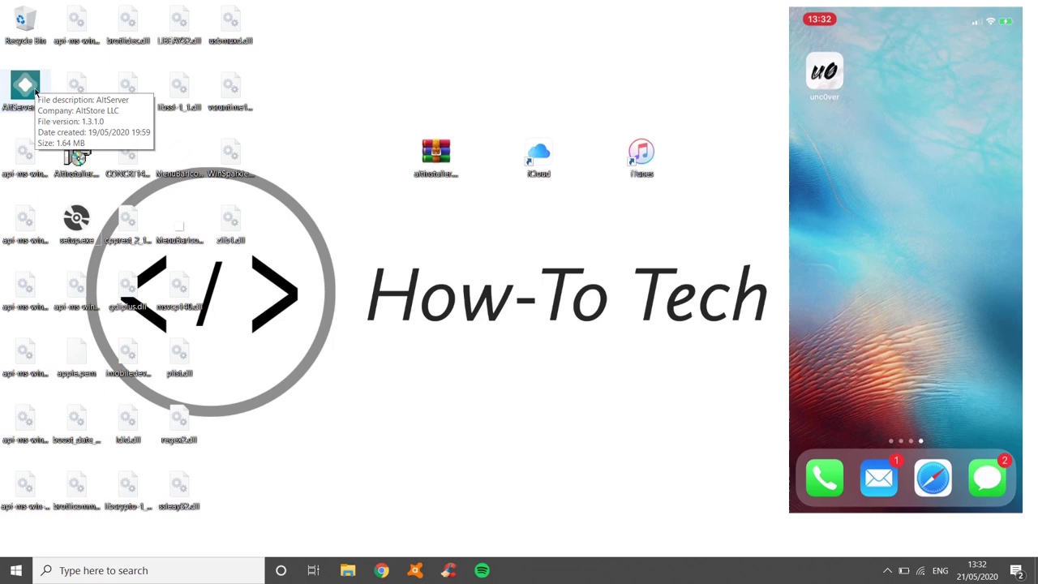
click(36, 93)
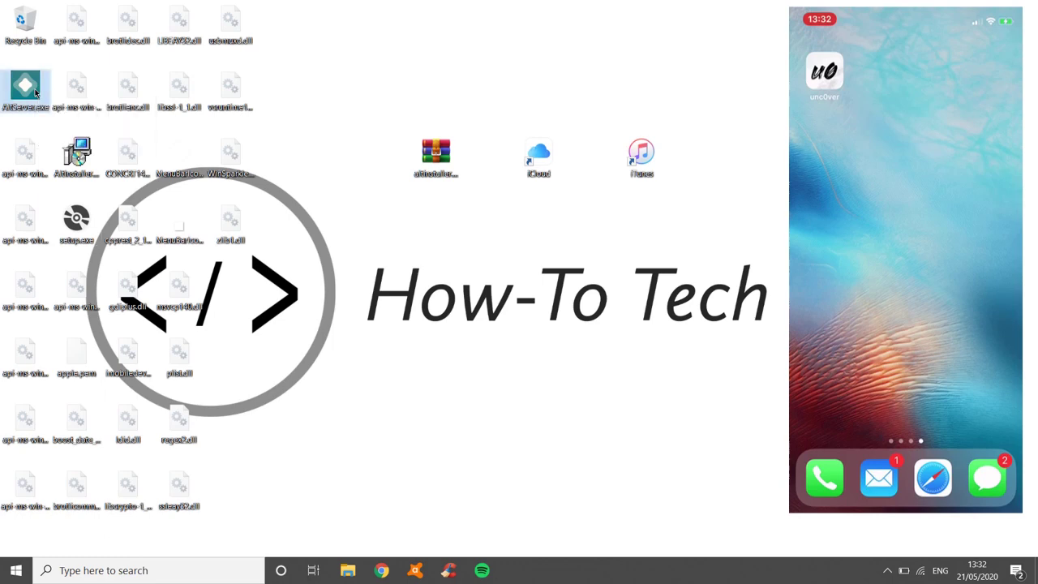
right_click(36, 93)
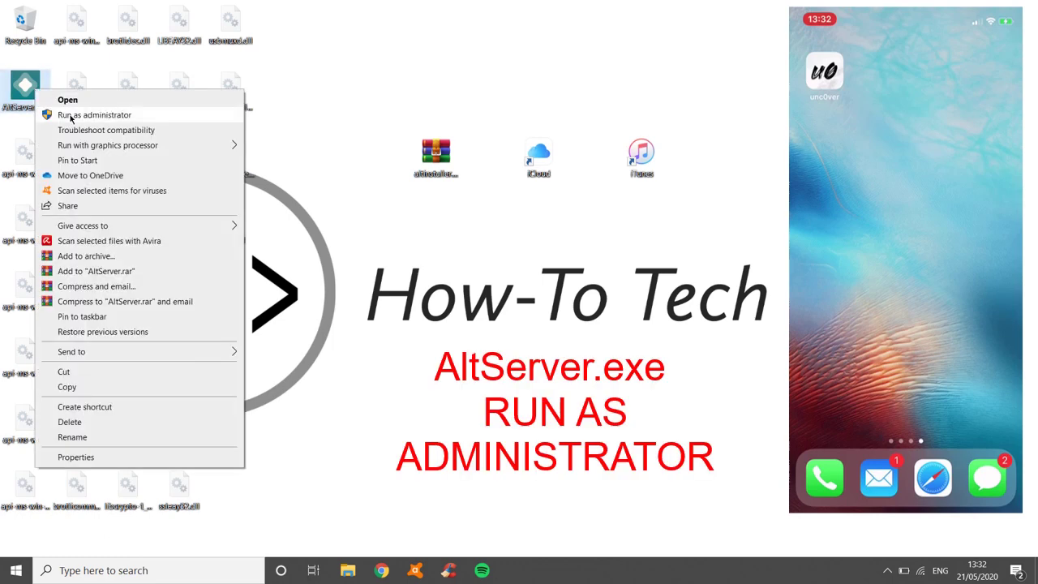
click(70, 116)
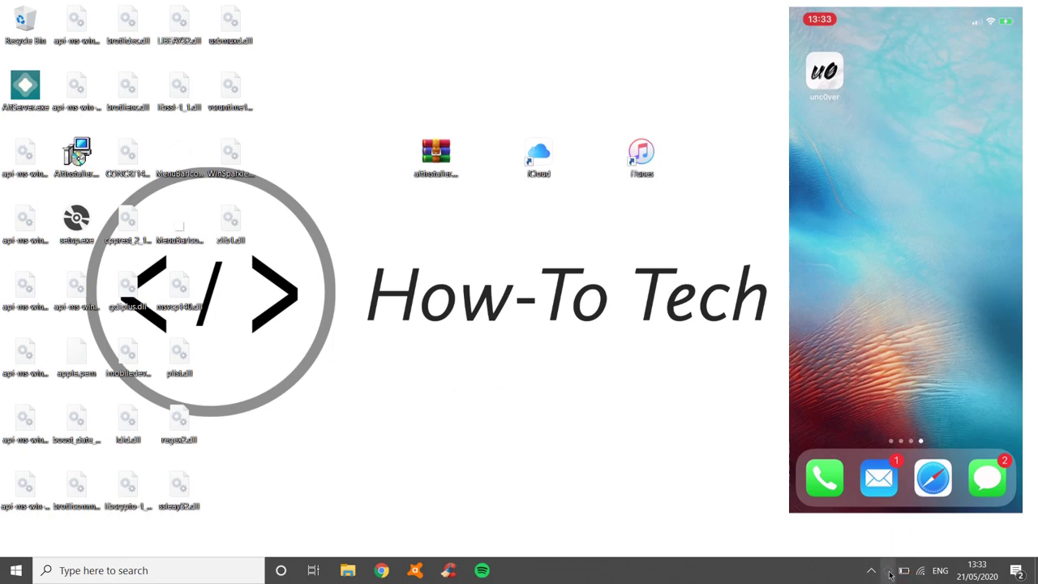
Install AltStore to the iPhone with the Apple ID and password, accepting the other-device warning
click(889, 574)
mouse_move(769, 536)
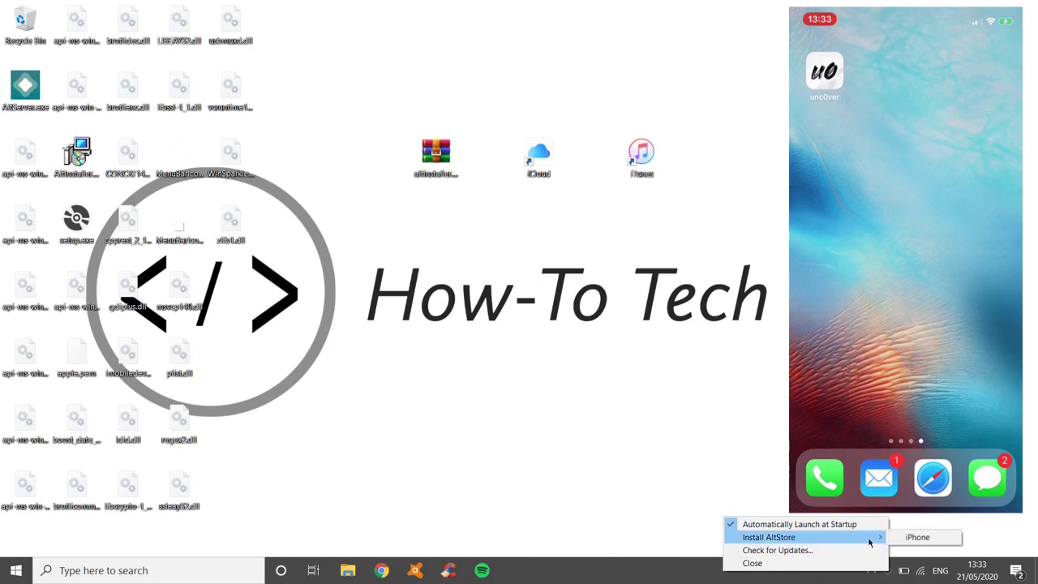
click(922, 535)
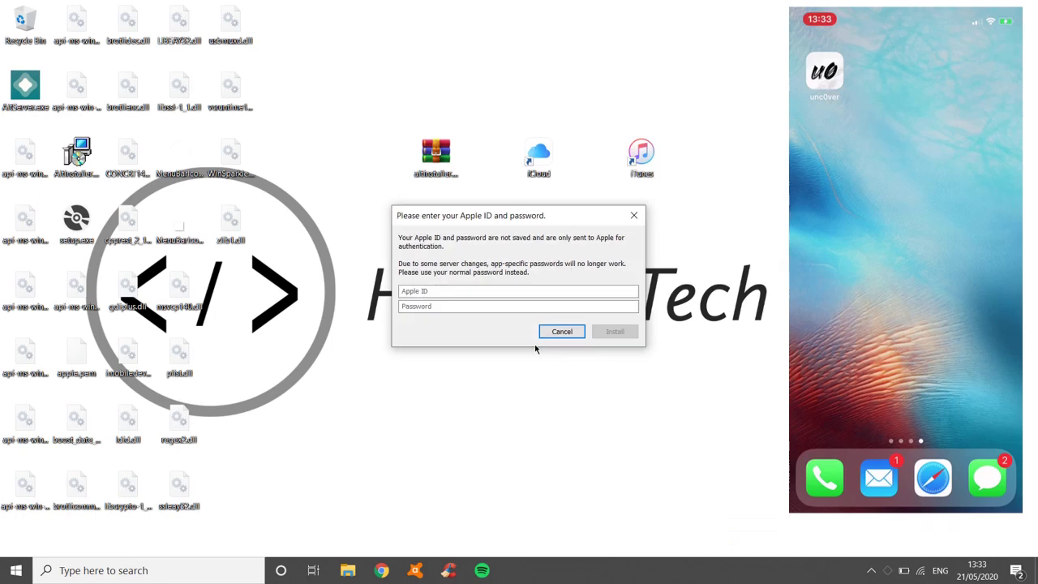
click(455, 294)
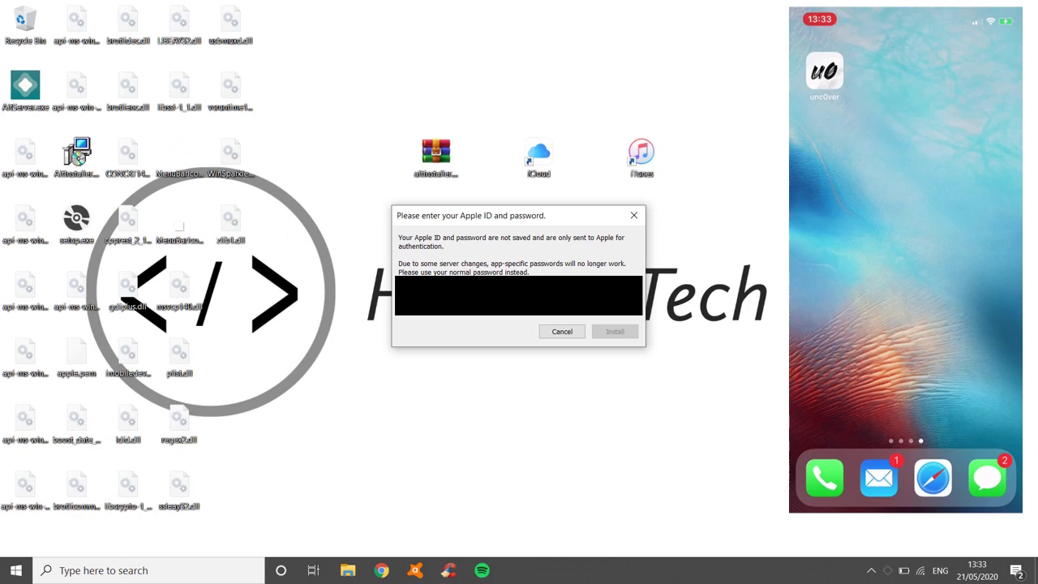
key(ctrl+v)
click(616, 333)
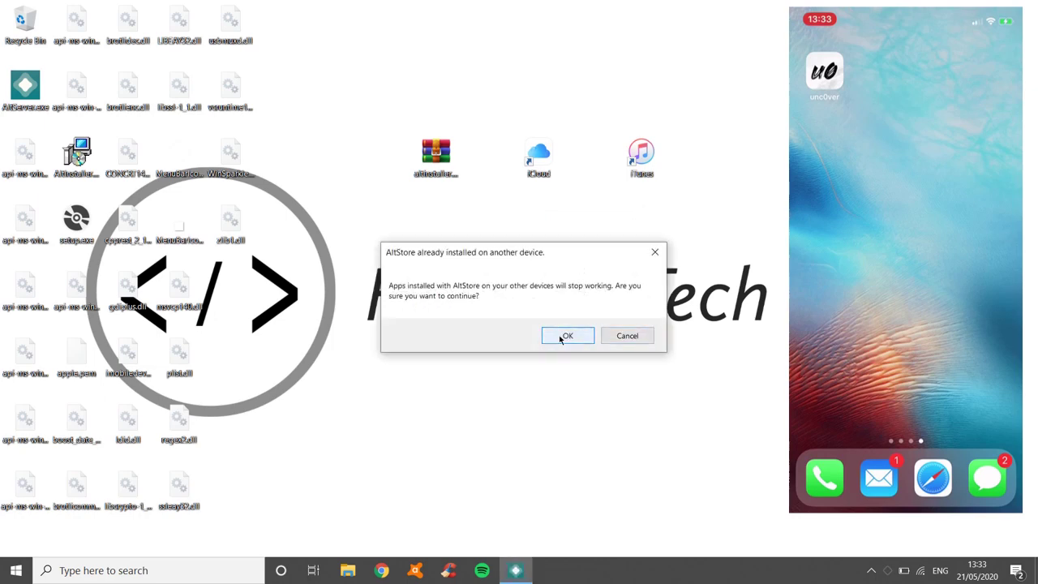
click(560, 339)
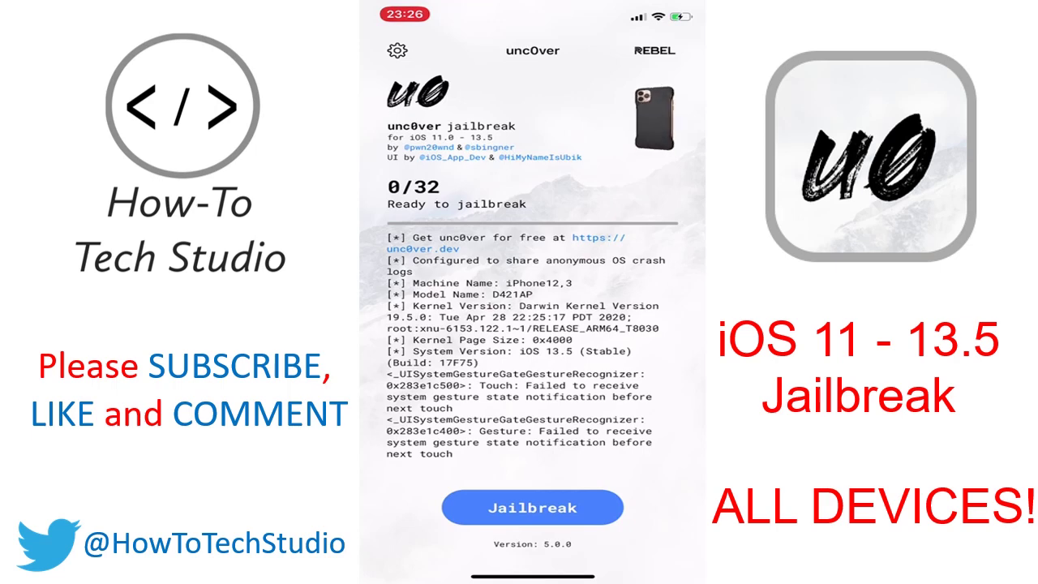
Delete the unc0ver app from the home screen, then reopen unc0ver.dev in Safari
drag(532, 577, 532, 341)
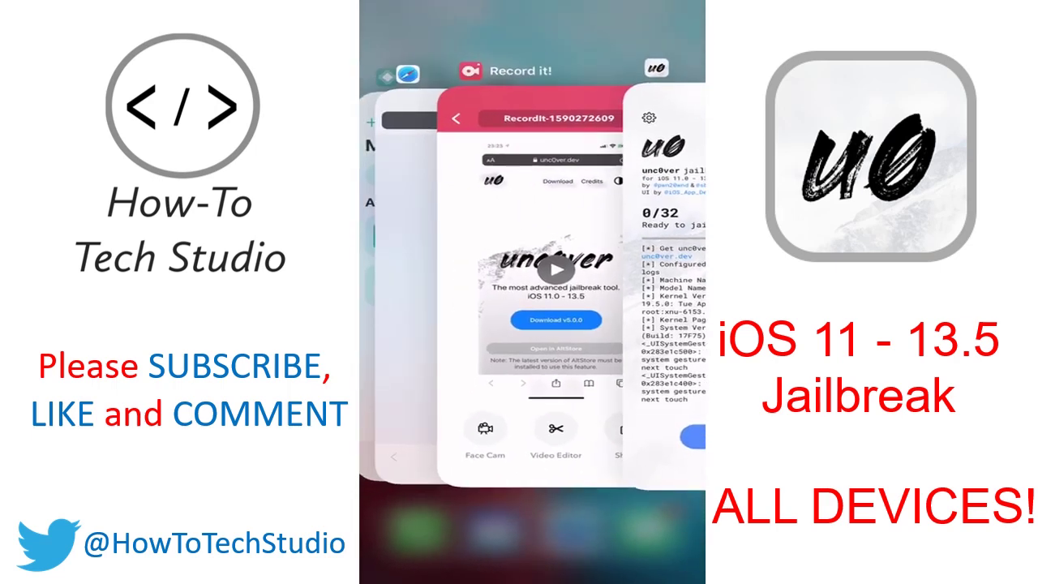
click(406, 283)
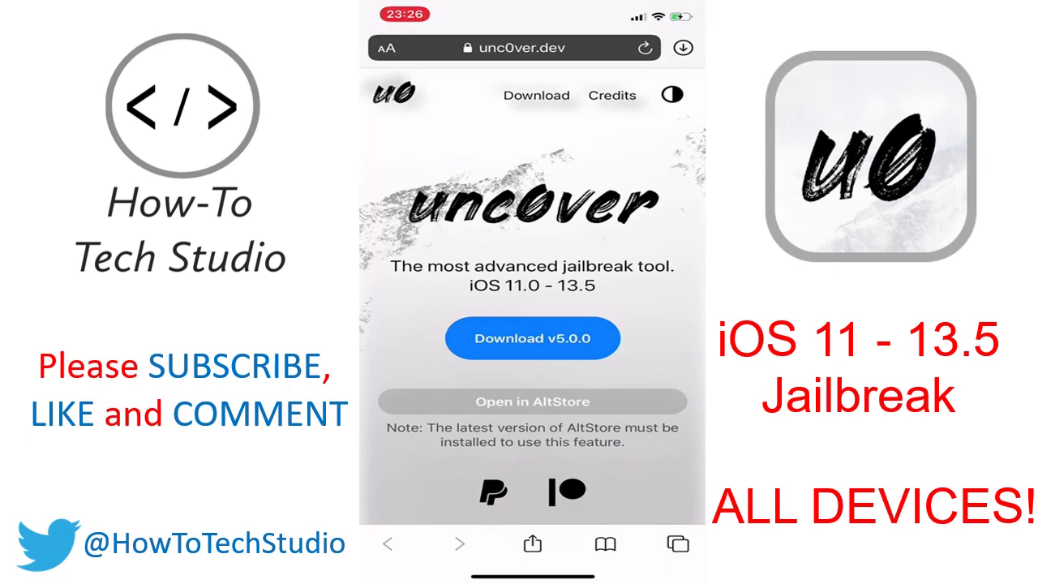
drag(532, 576, 533, 324)
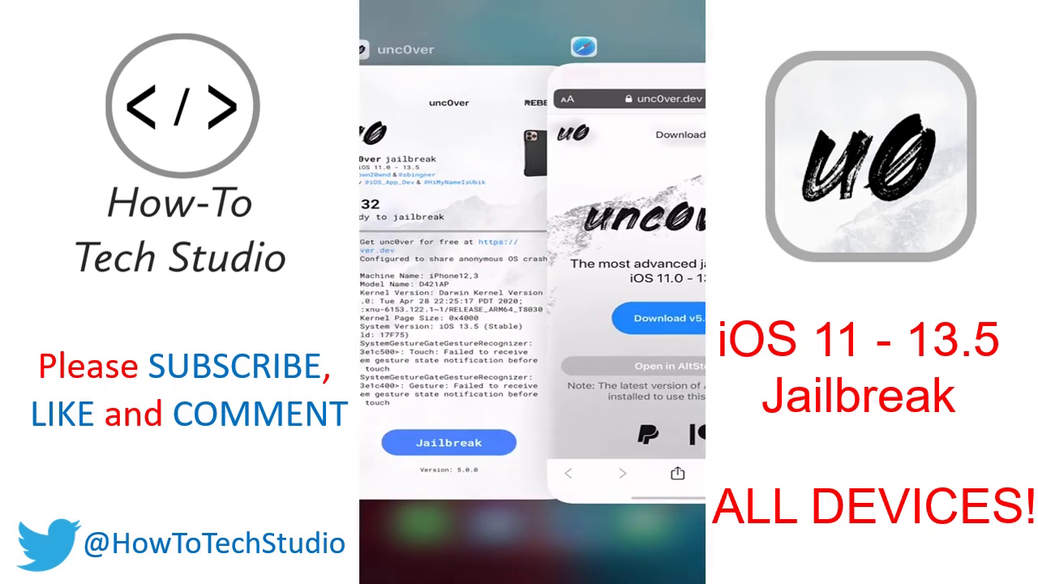
click(492, 73)
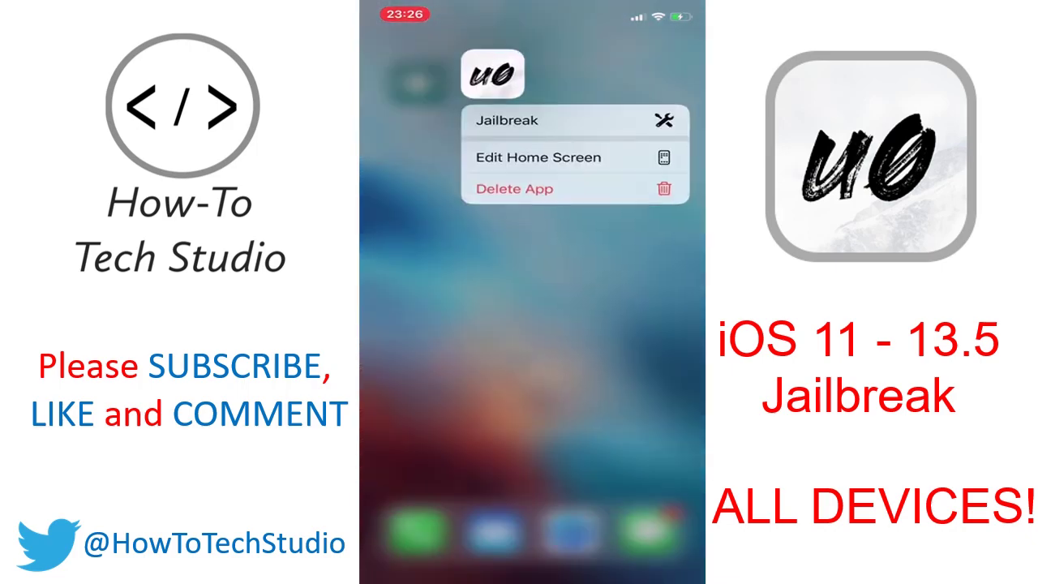
click(475, 185)
click(592, 328)
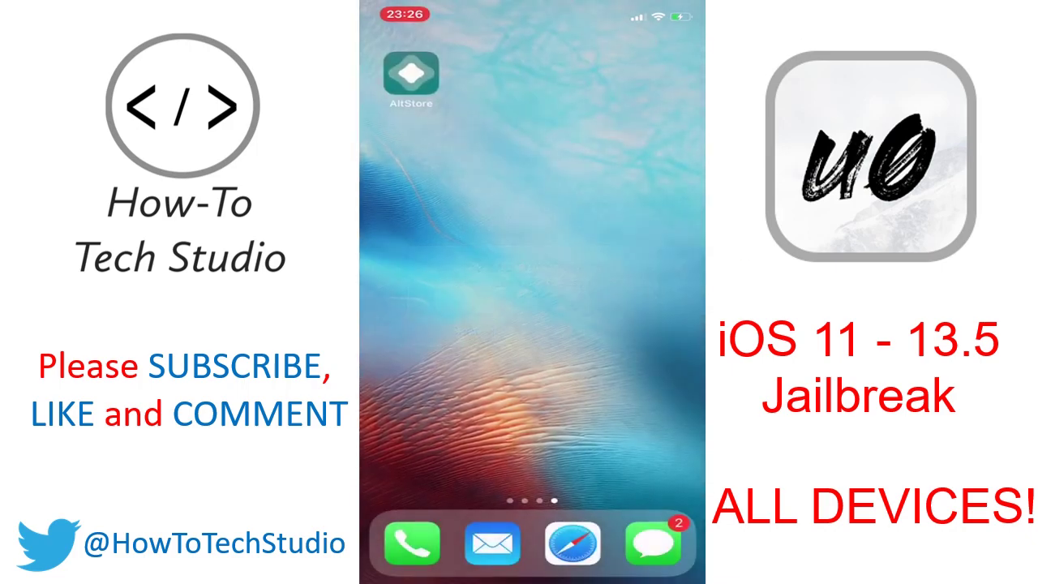
click(572, 541)
Send unc0ver from unc0ver.dev to AltStore and allow the page to open AltStore
click(532, 401)
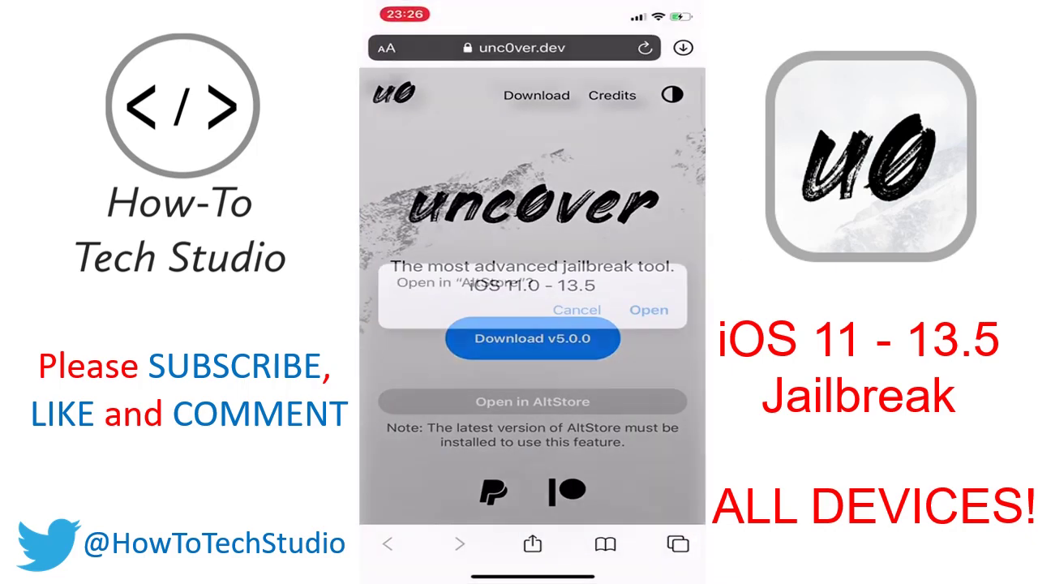
click(649, 308)
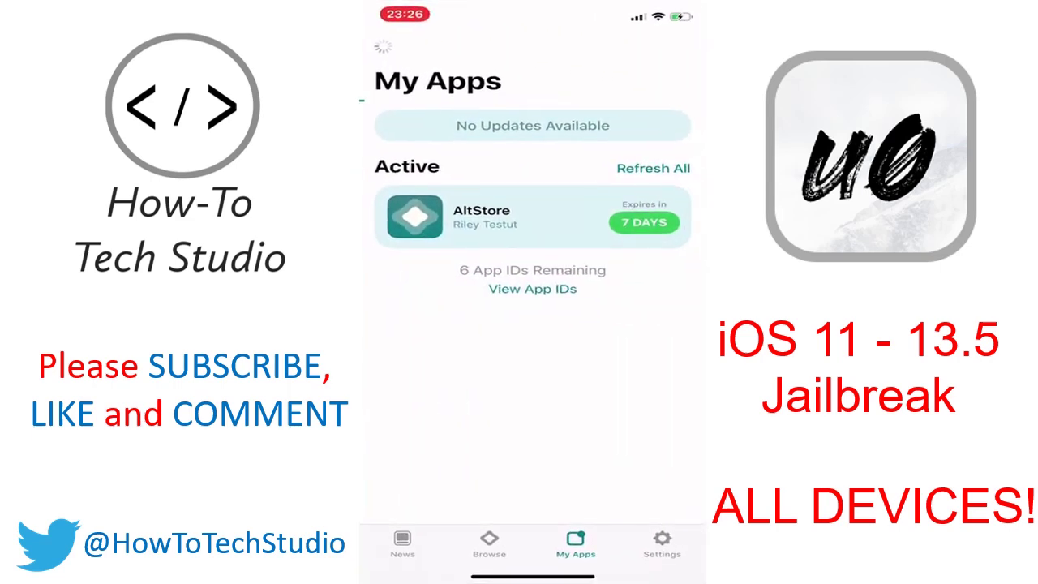